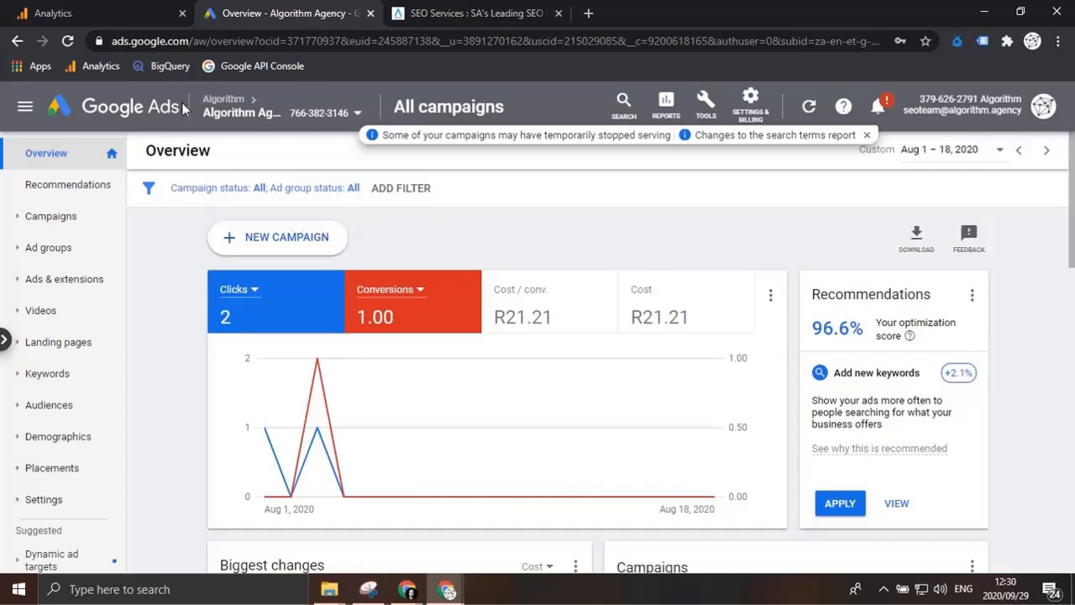
Step: Switch to Google Analytics and open the Audiences list in the property's admin settings
left_click(112, 19)
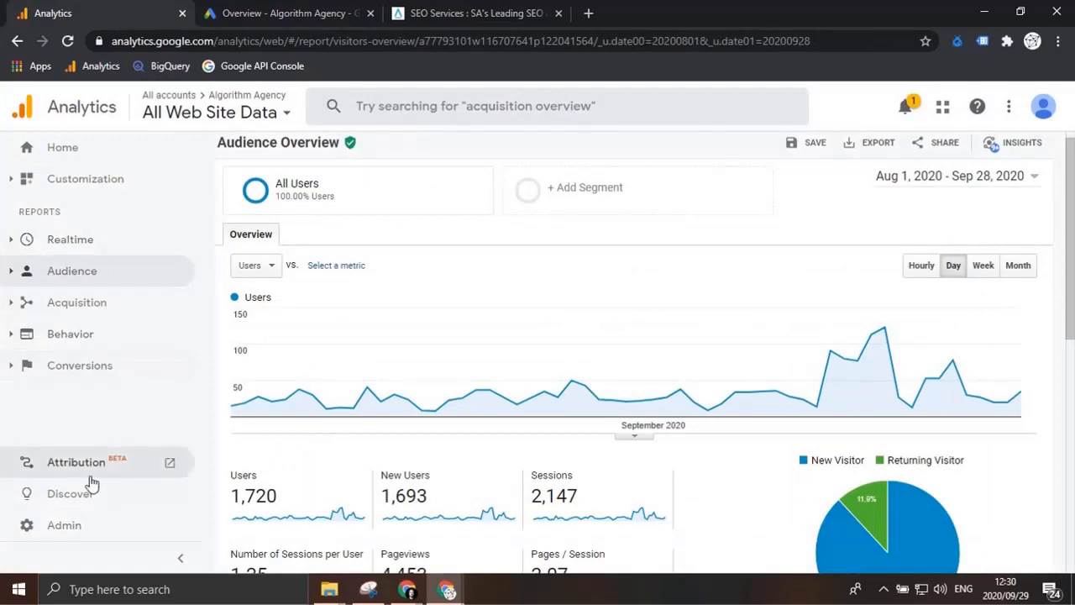
left_click(74, 526)
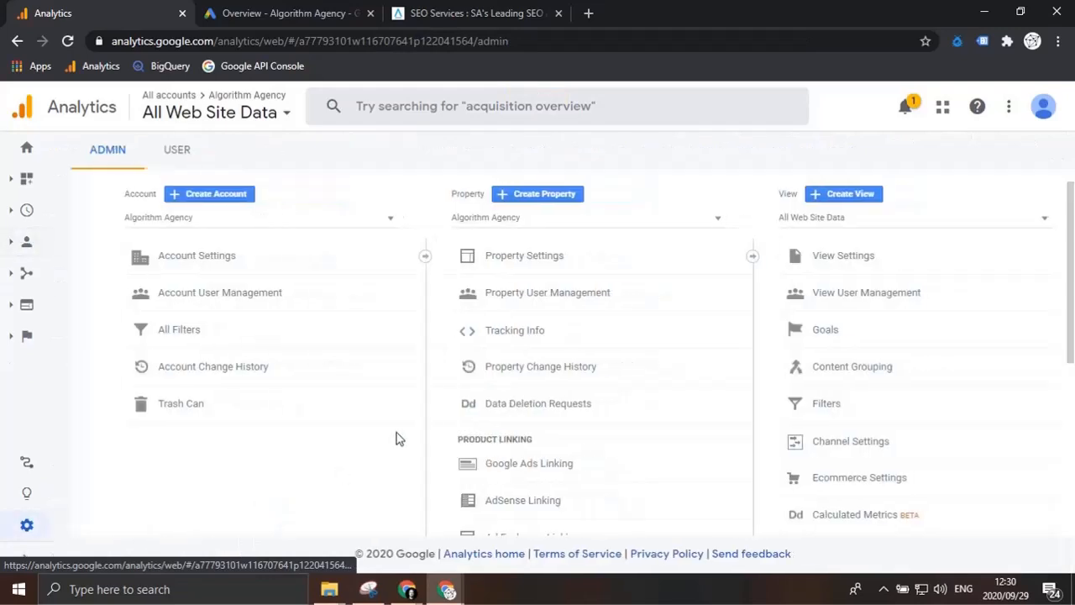
scroll(571, 360, "down", 4)
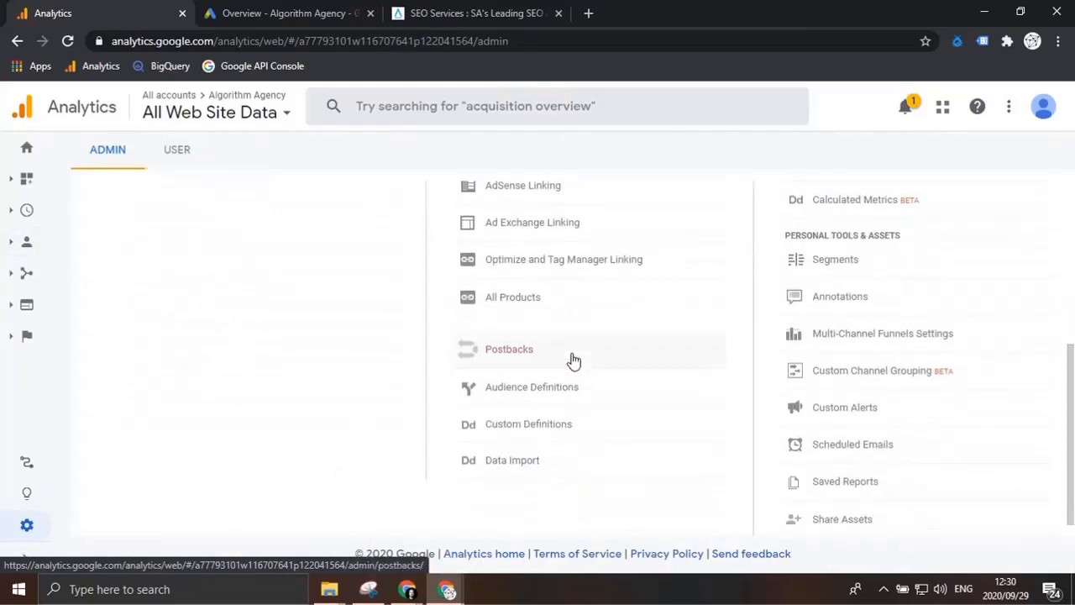
scroll(557, 305, "up", 1)
scroll(537, 310, "down", 1)
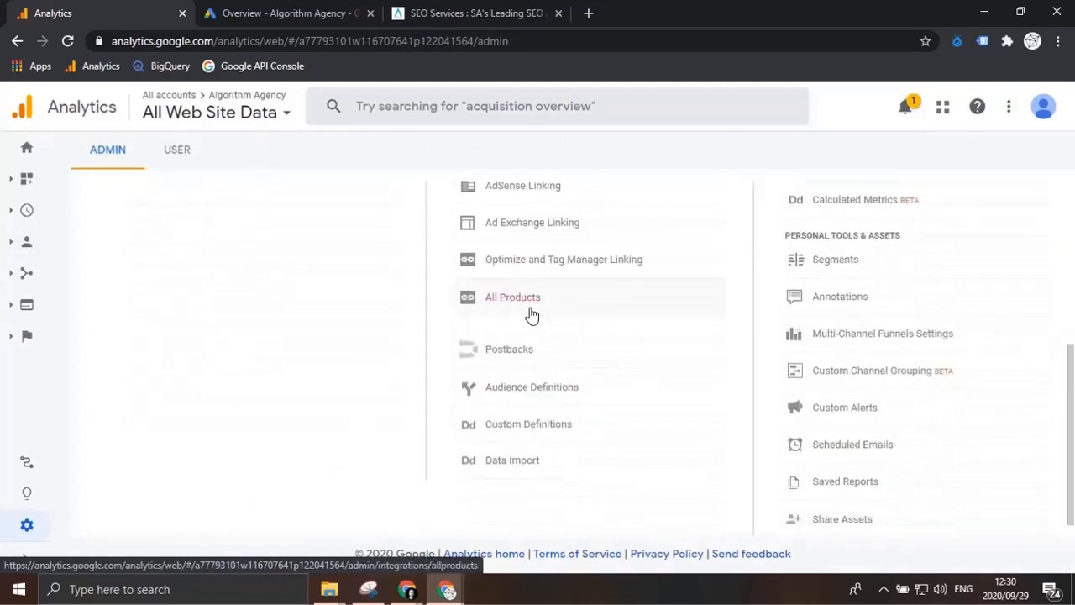
left_click(542, 390)
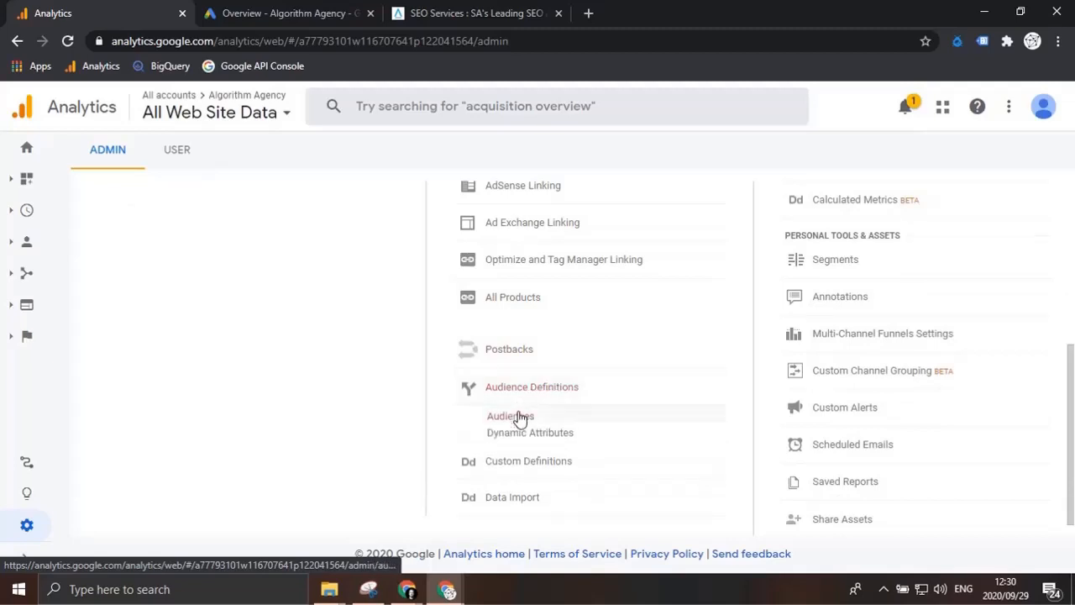
left_click(519, 417)
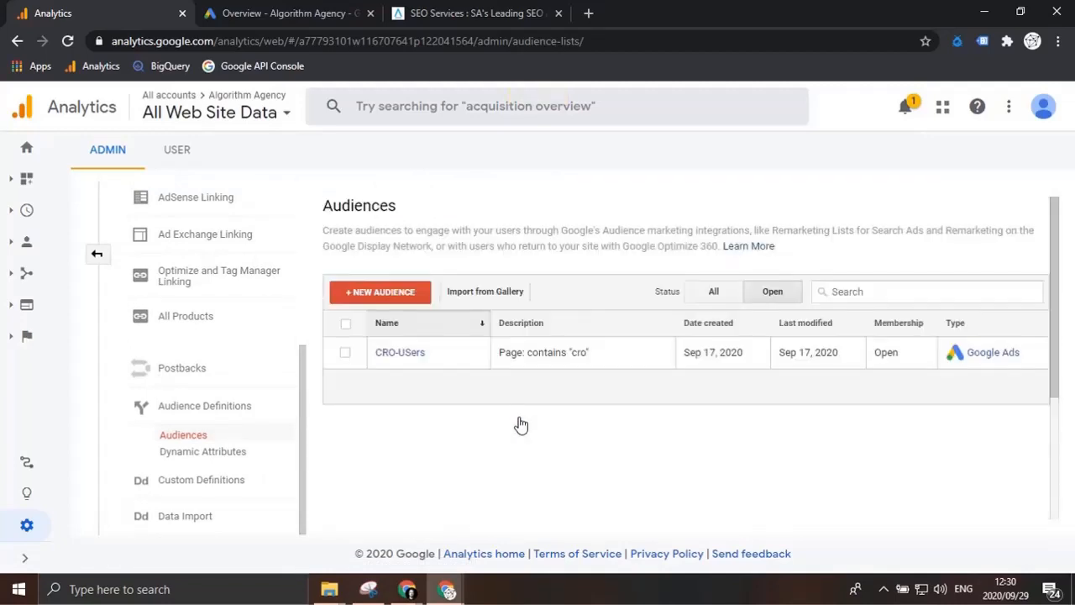
Step: Start a new audience from All Web Site Data and open the Audience Builder for a custom definition
left_click(402, 308)
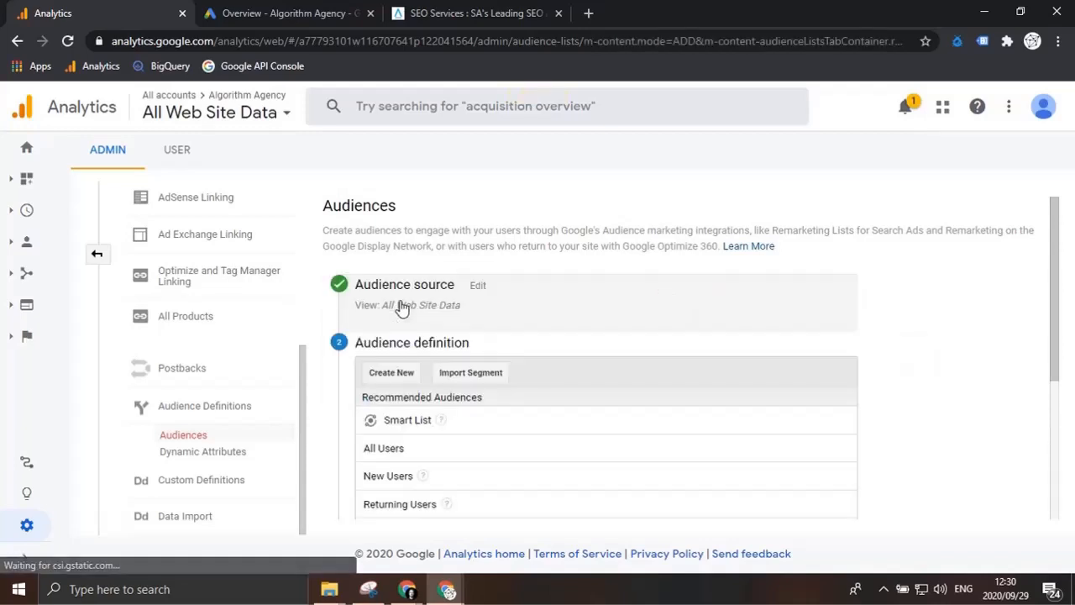
scroll(513, 379, "down", 2)
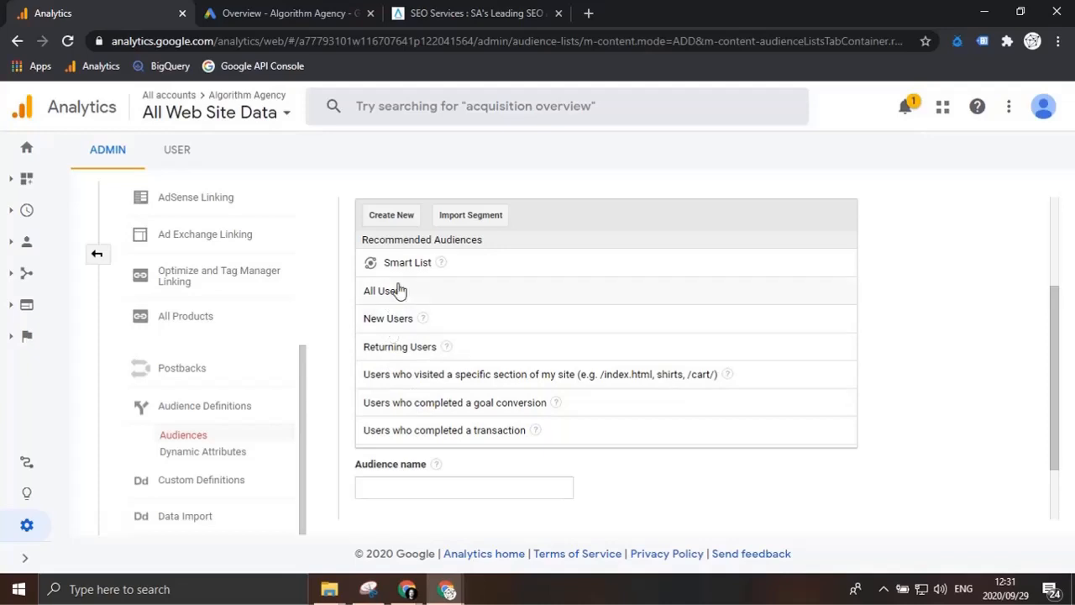
left_click(393, 217)
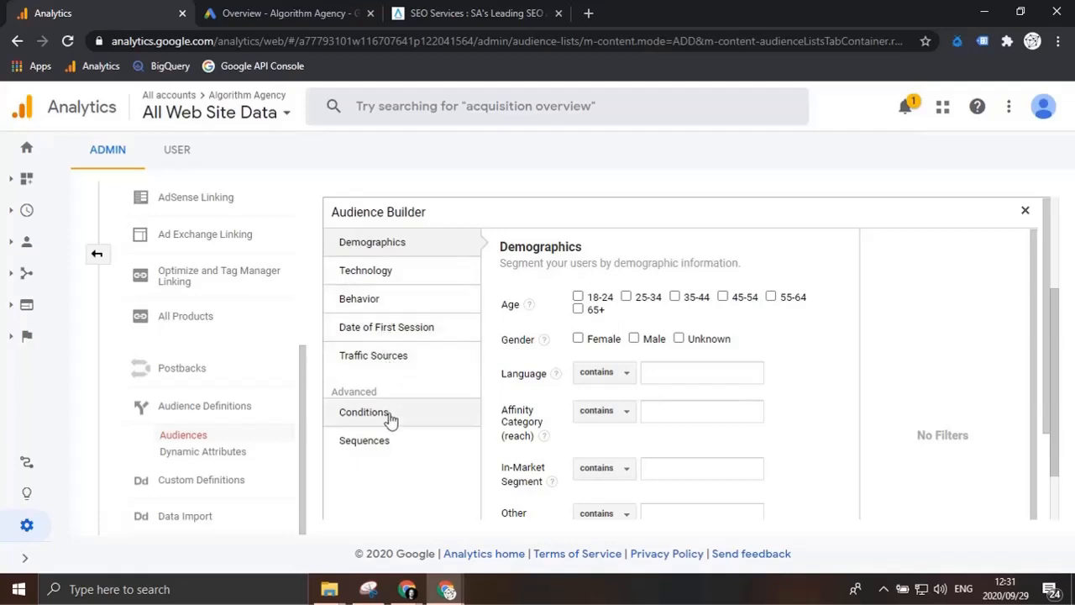
Step: Check the SEO Services page's address on the website and set the audience condition's dimension to Page
left_click(455, 13)
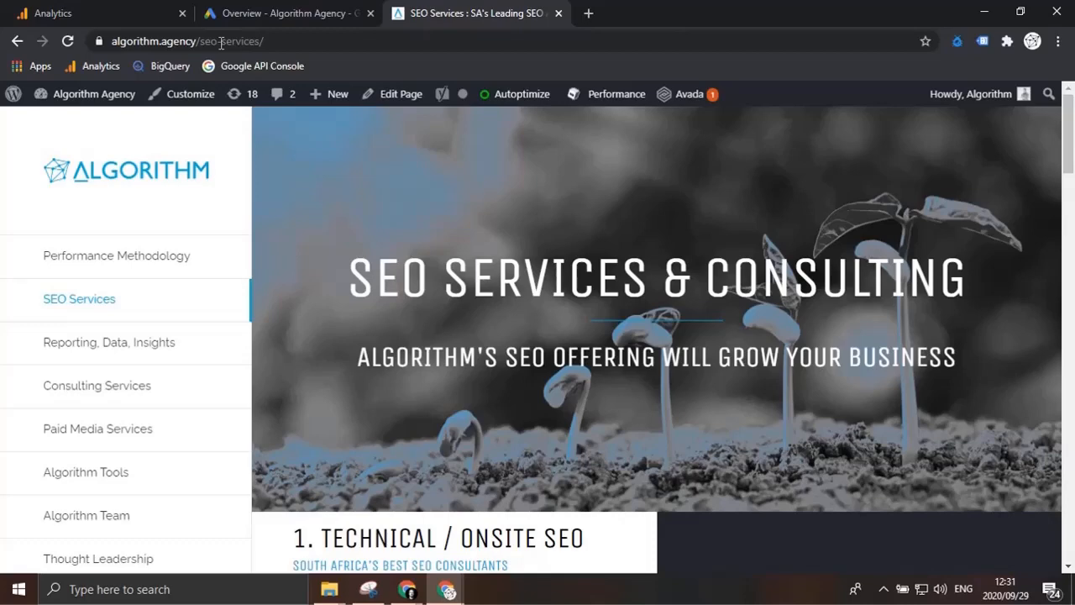
left_click(137, 12)
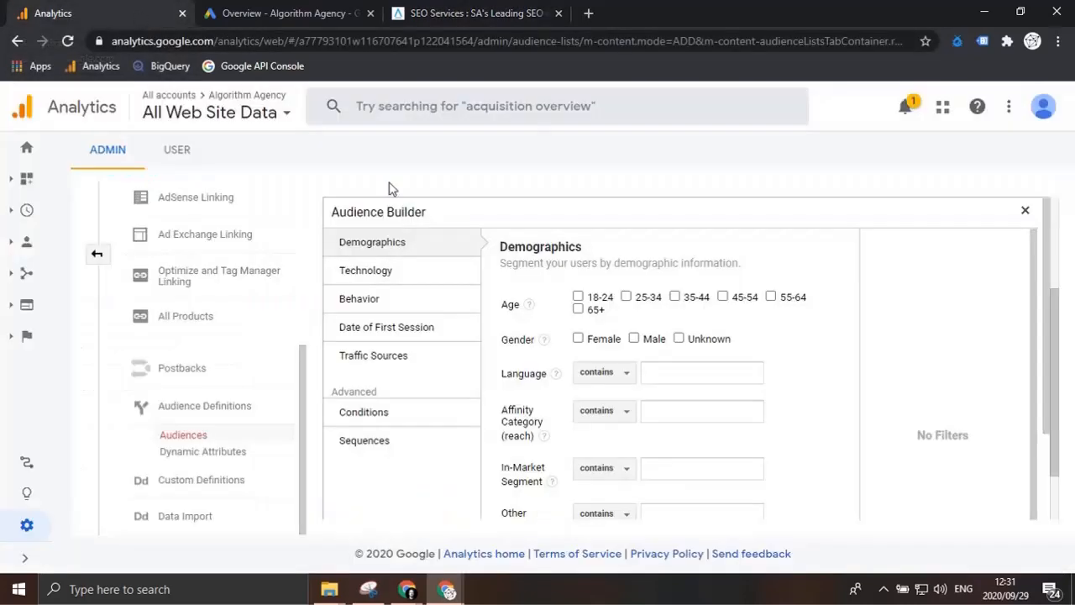
left_click(380, 414)
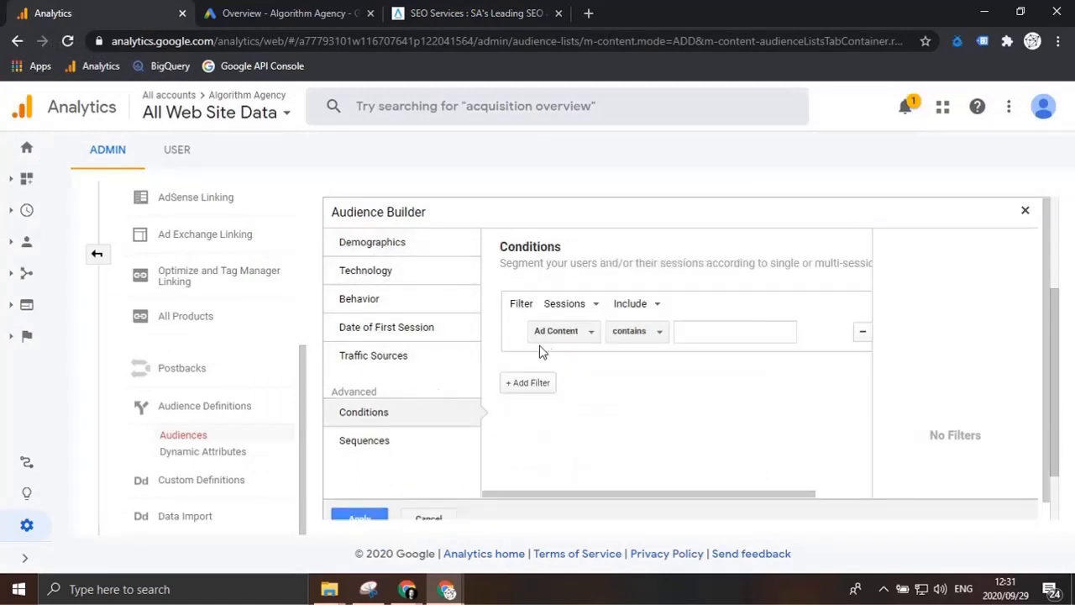
left_click(573, 332)
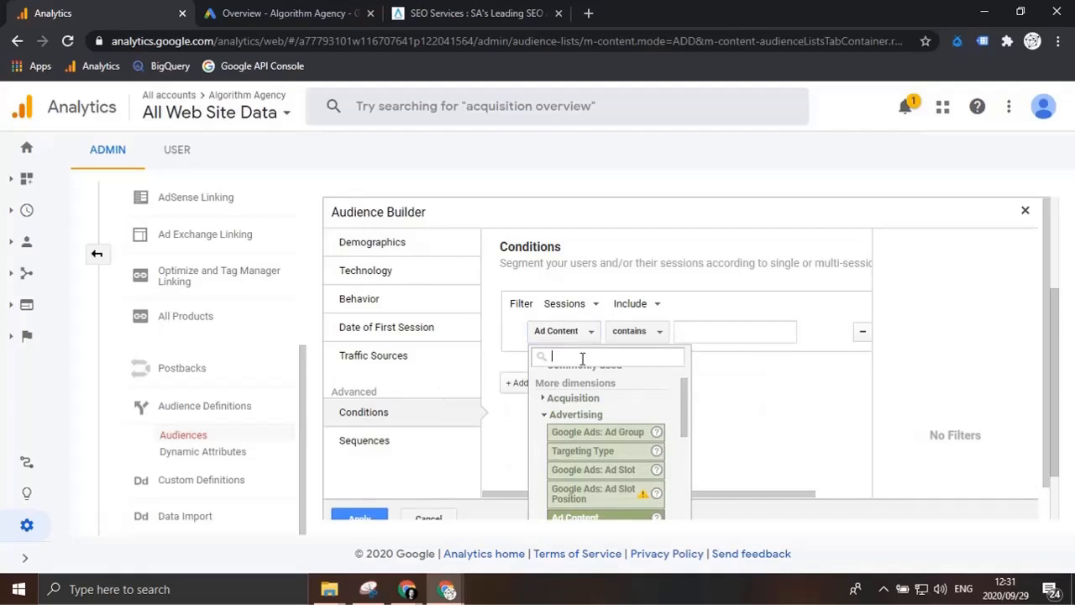
type("page")
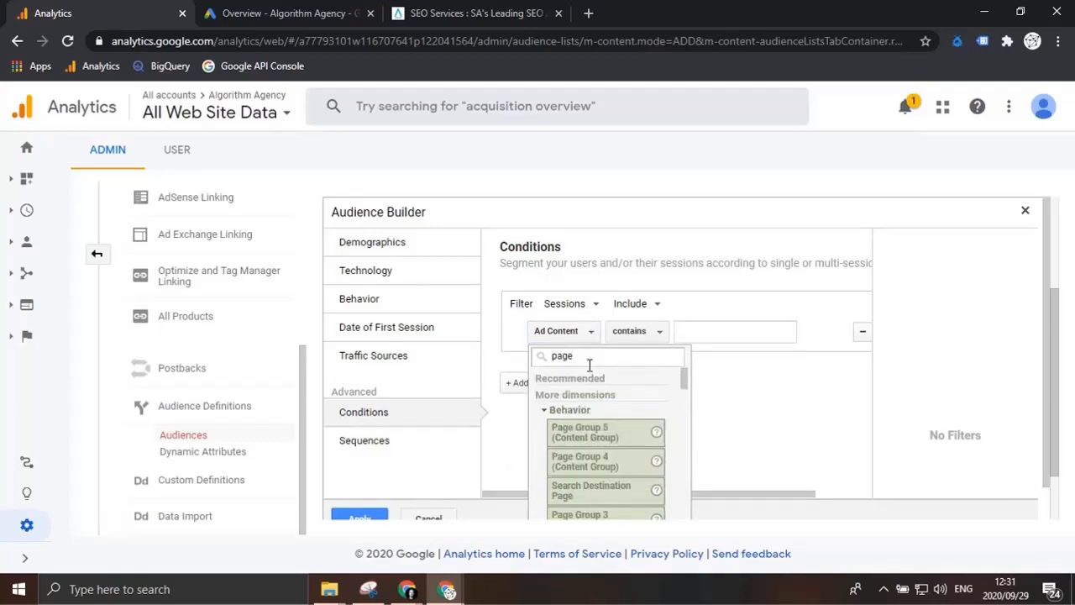
scroll(607, 445, "down", 6)
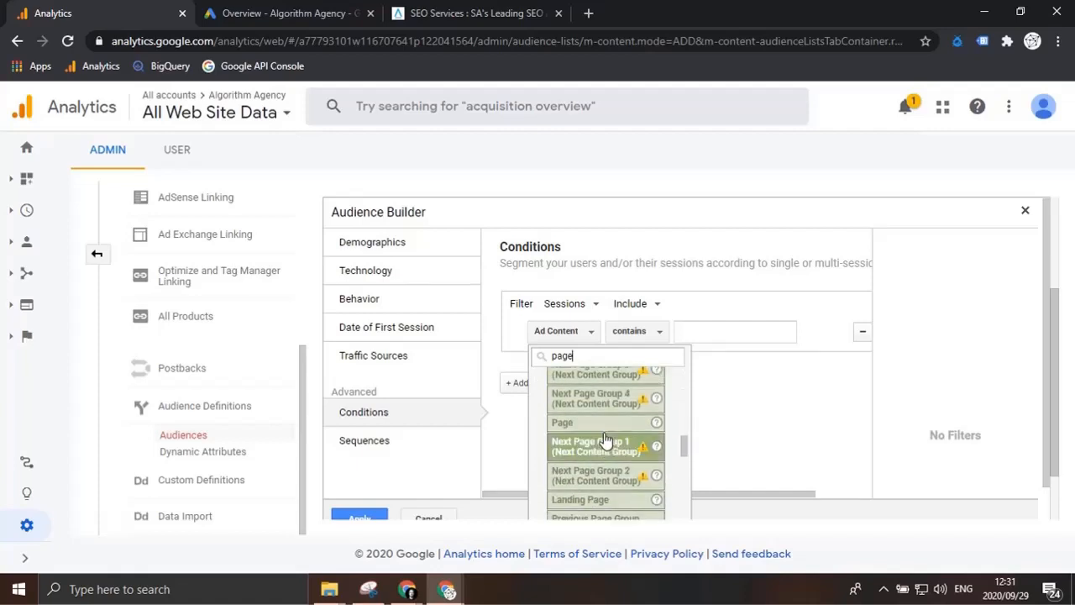
left_click(603, 424)
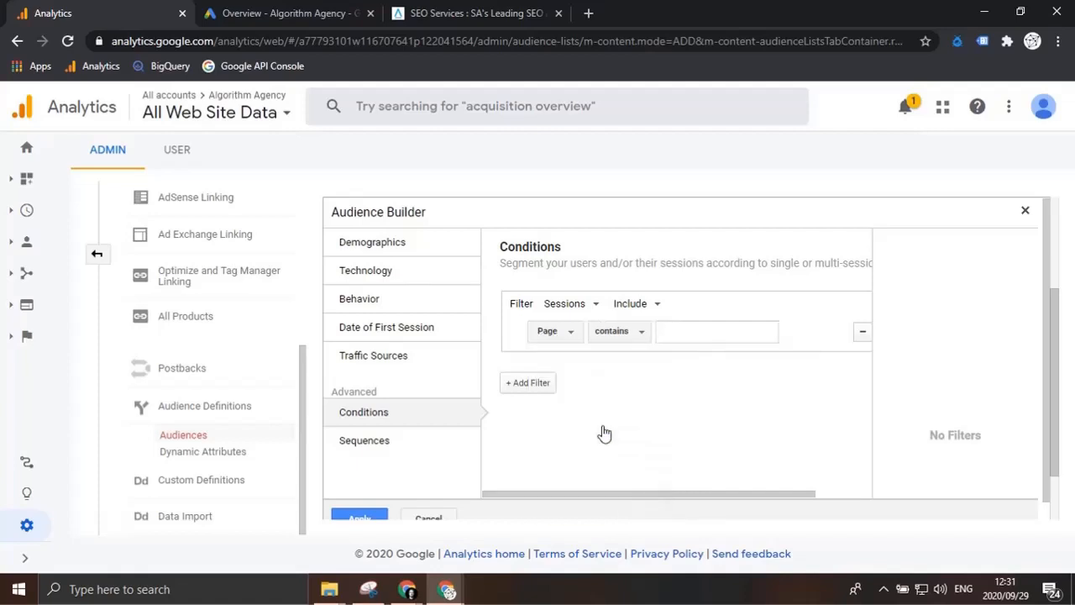
Step: Set the Page condition to contains "seo" and apply it to the audience definition
left_click(693, 334)
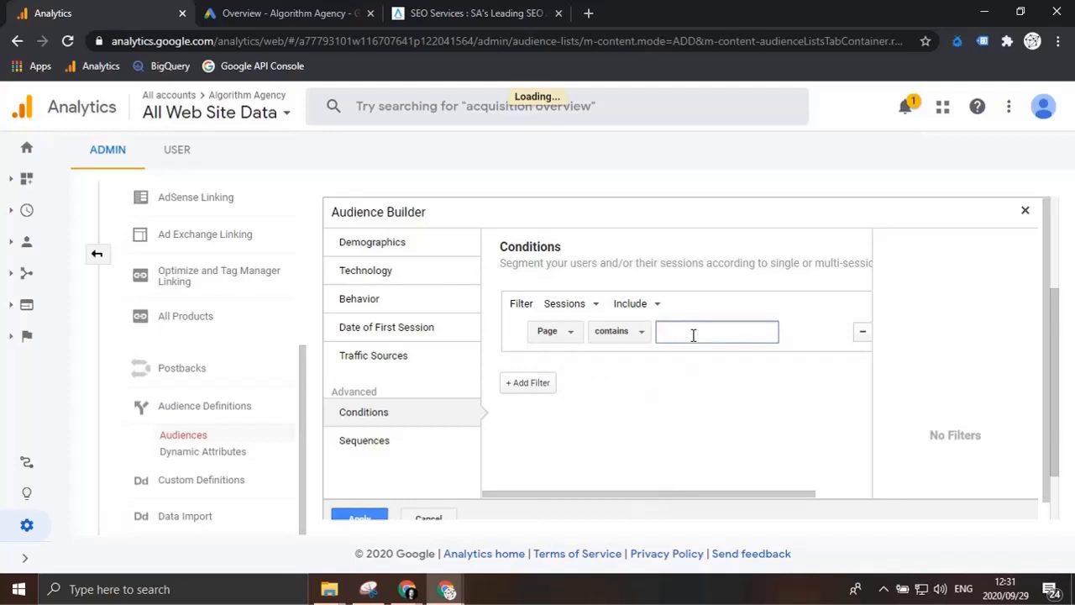
left_click(641, 333)
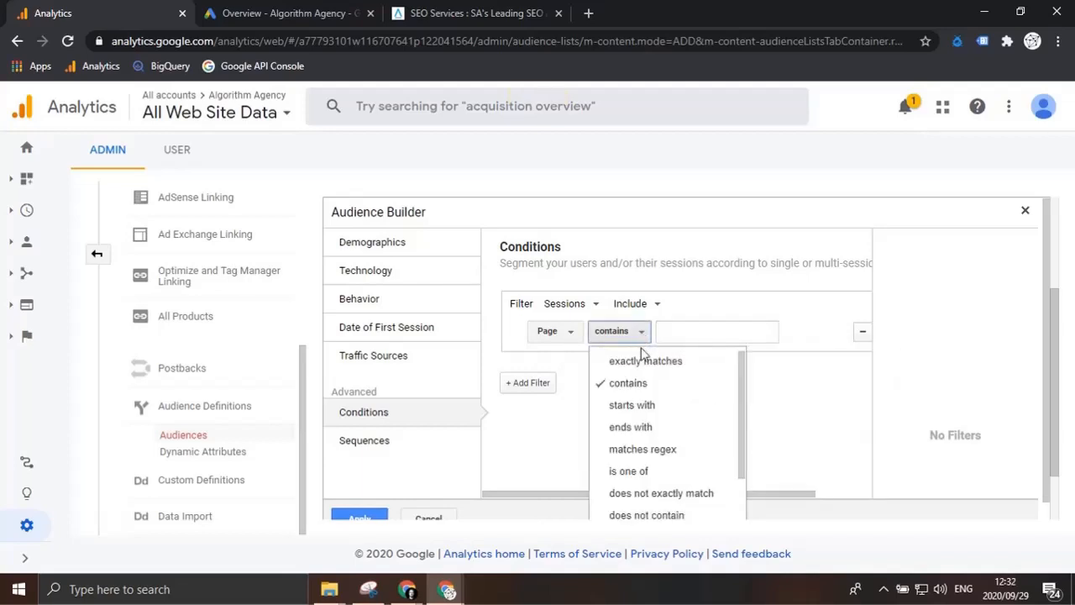
left_click(708, 332)
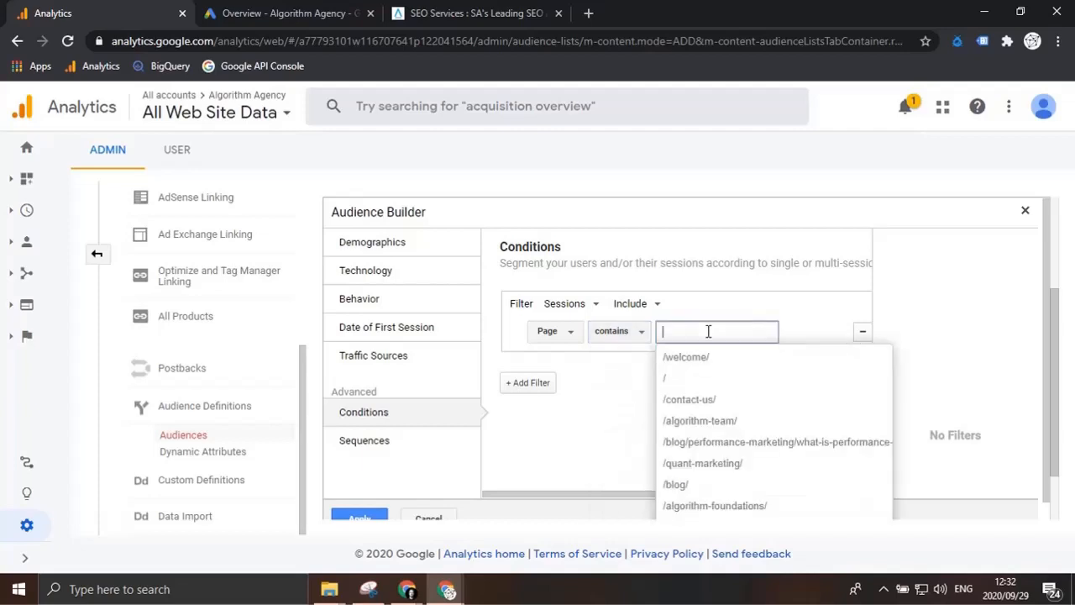
type("seo")
left_click(727, 309)
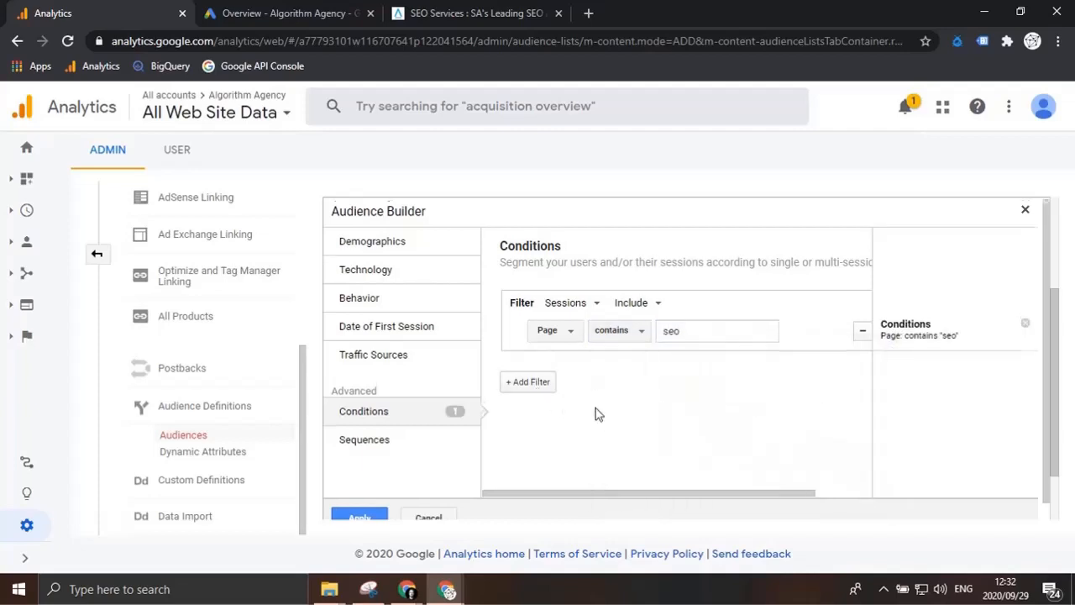
scroll(596, 413, "down", 2)
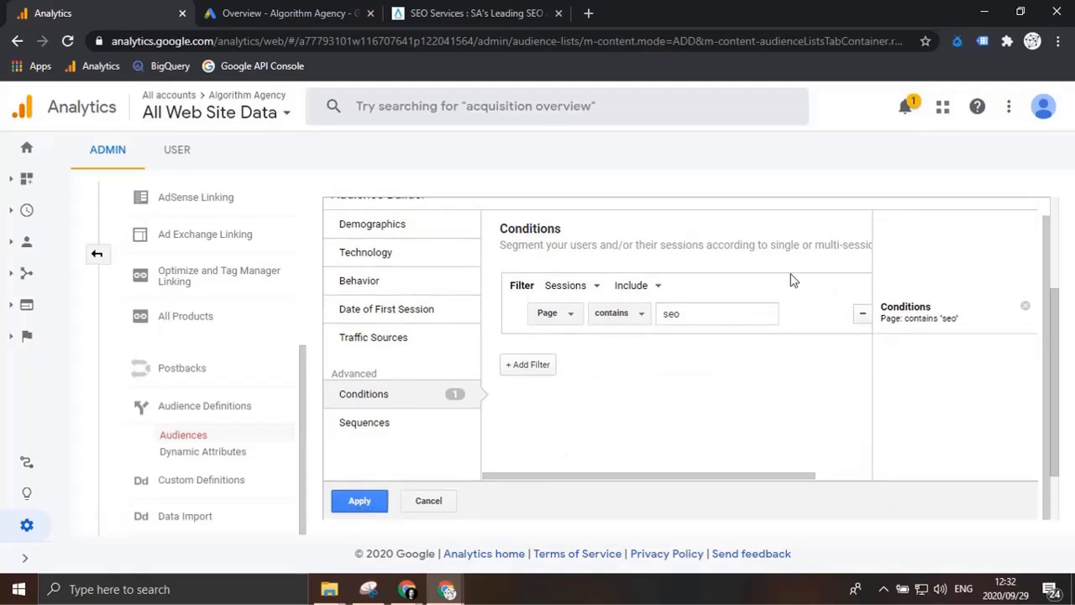
left_click(374, 500)
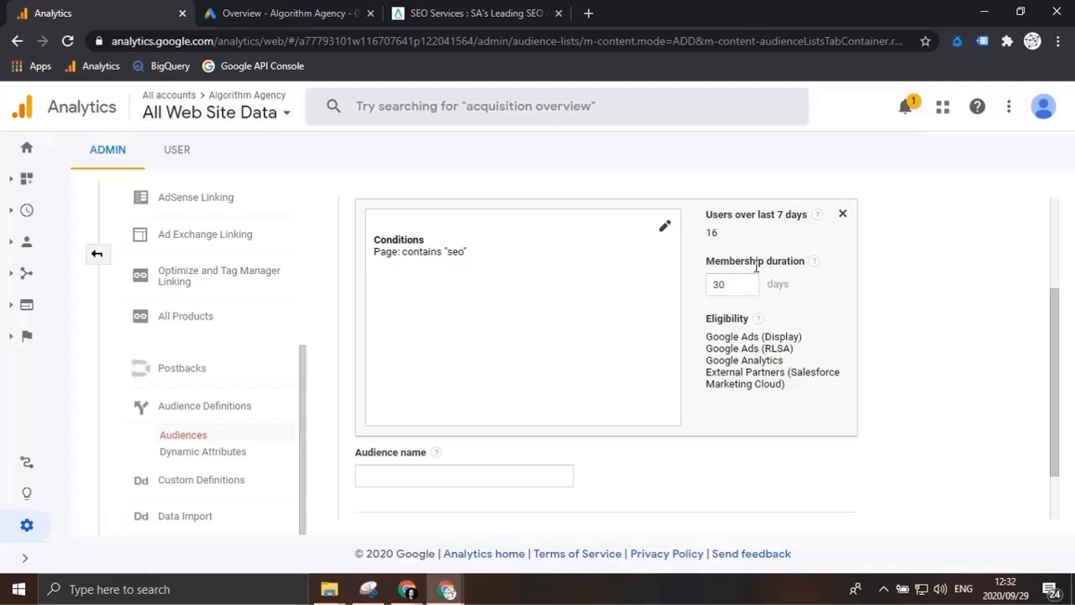
Step: Set the audience's membership duration to 540 days
mouse_move(813, 266)
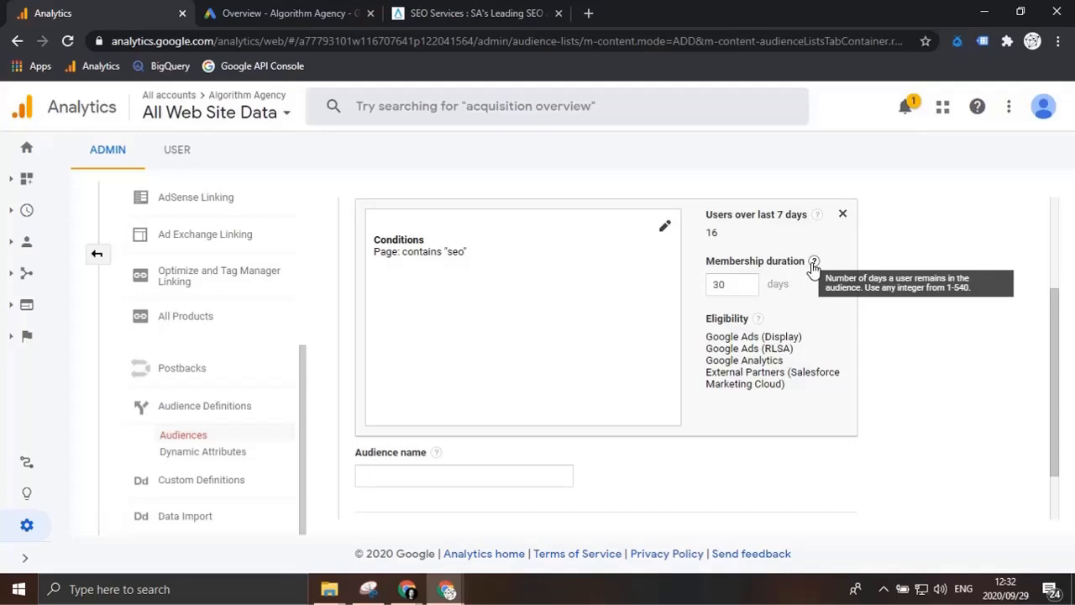
left_click(738, 287)
double_click(737, 288)
type("54")
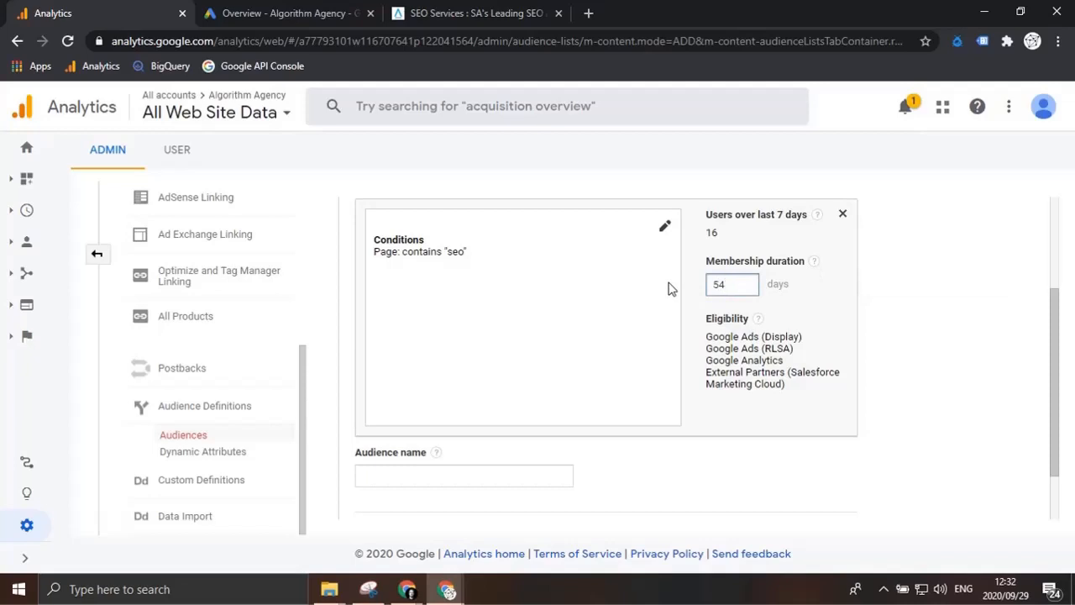
Step: Name the audience "SEO Visitors" and proceed to choosing its destinations
left_click(537, 476)
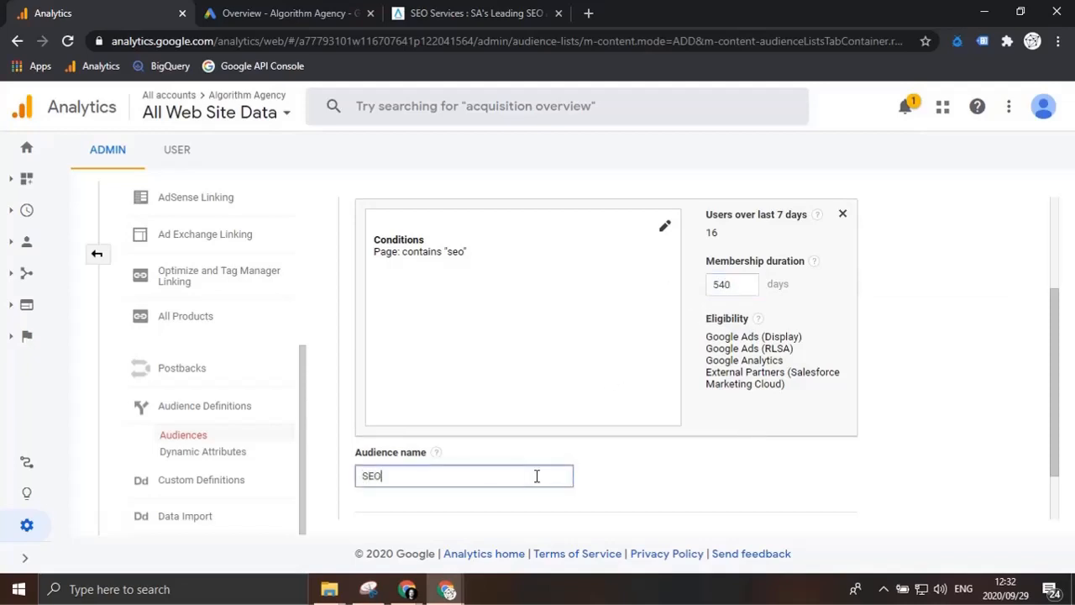
type("SEO Visitors")
scroll(548, 475, "down", 1)
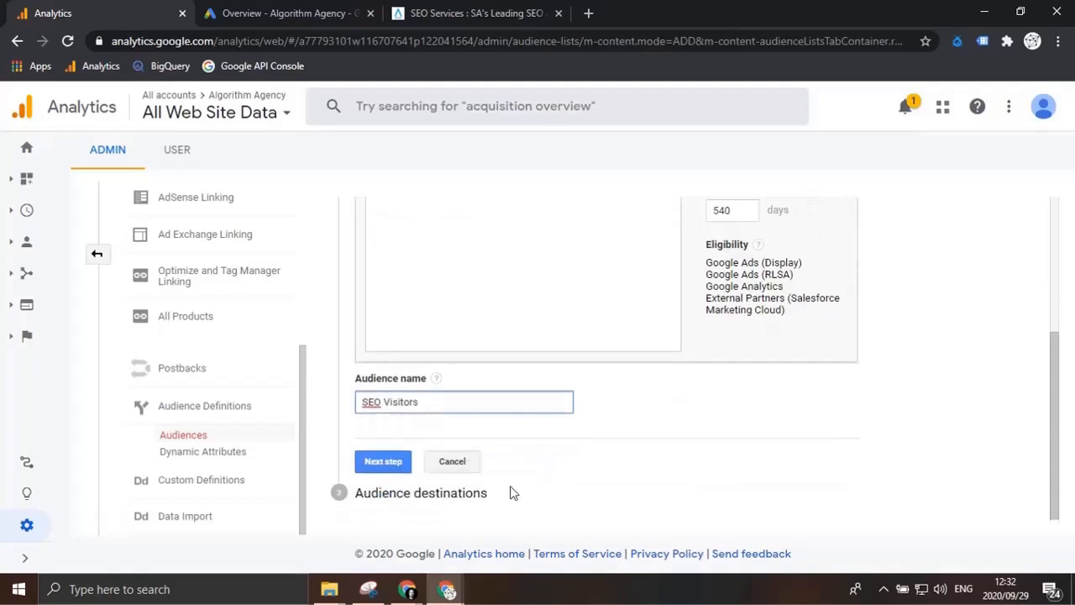
left_click(392, 462)
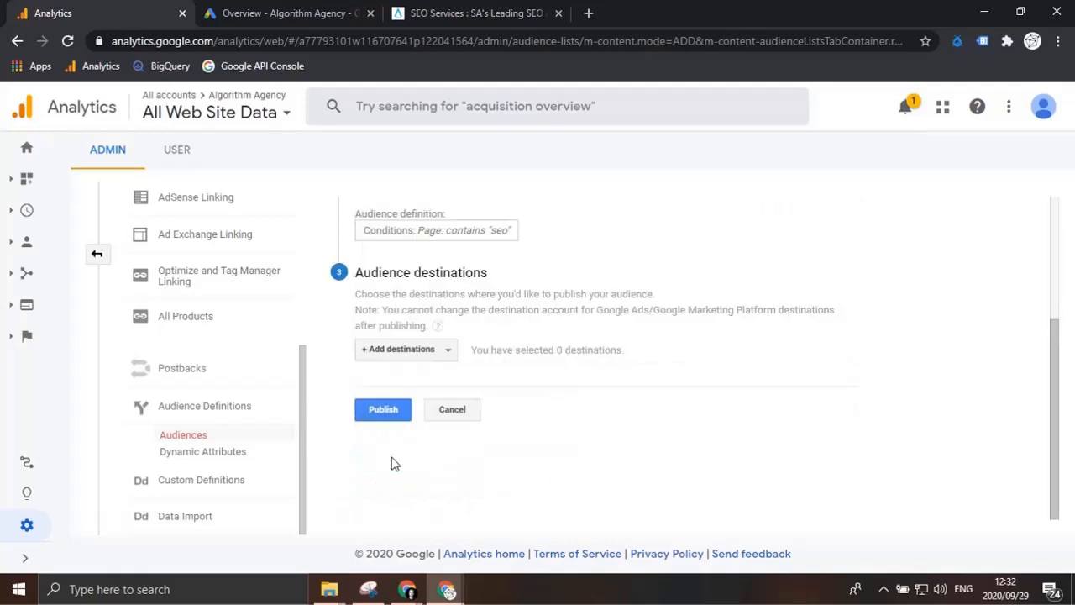
Step: Select the Algorithm Agency Google Ads account as destination, compare its account number in Google Ads, and publish the audience
left_click(428, 355)
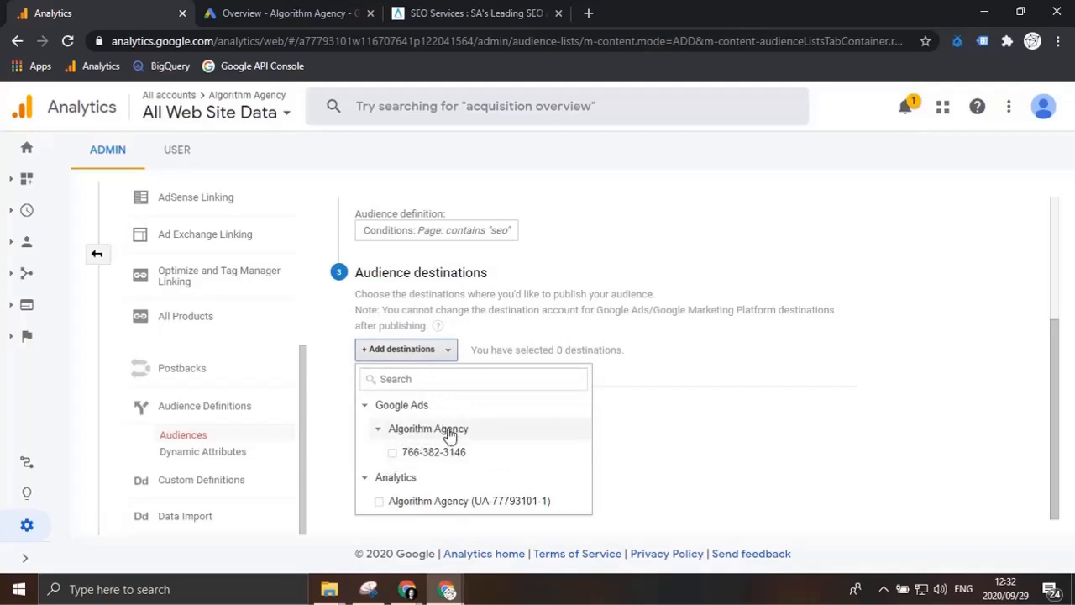
left_click(394, 455)
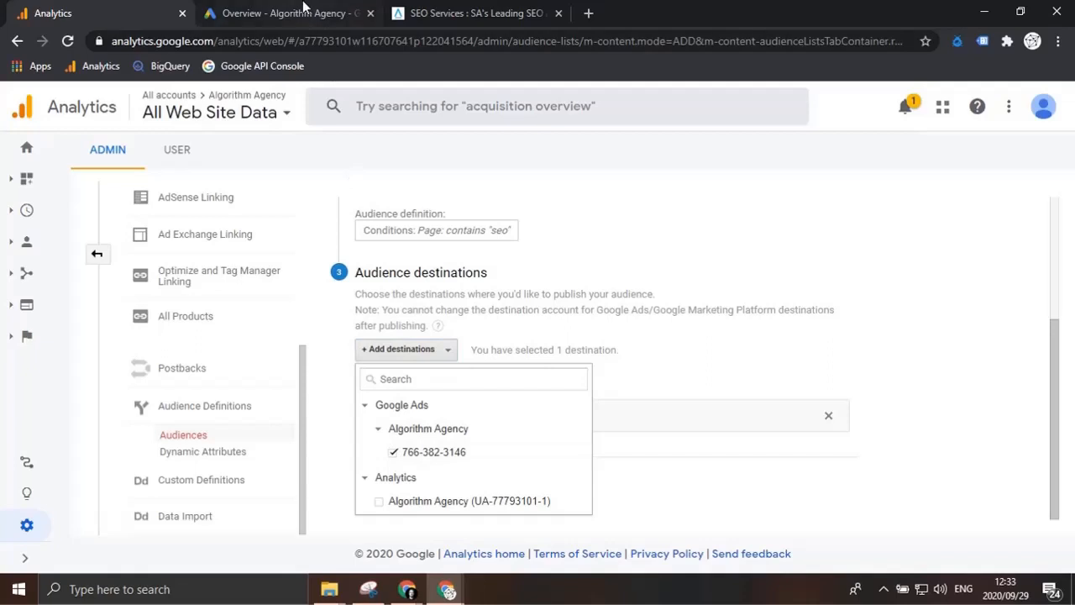
left_click(307, 13)
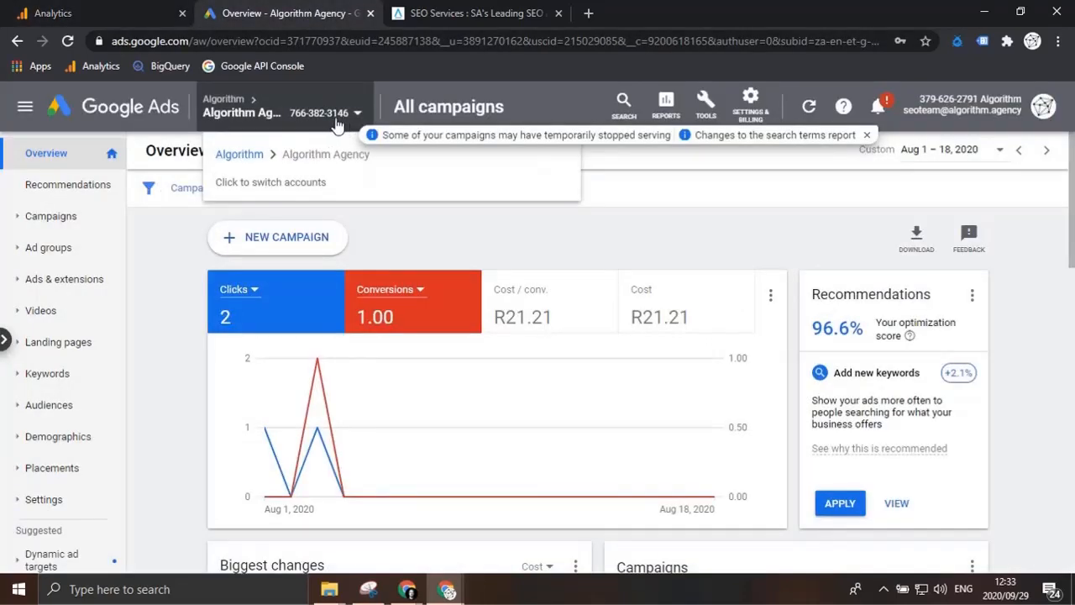
left_click(127, 10)
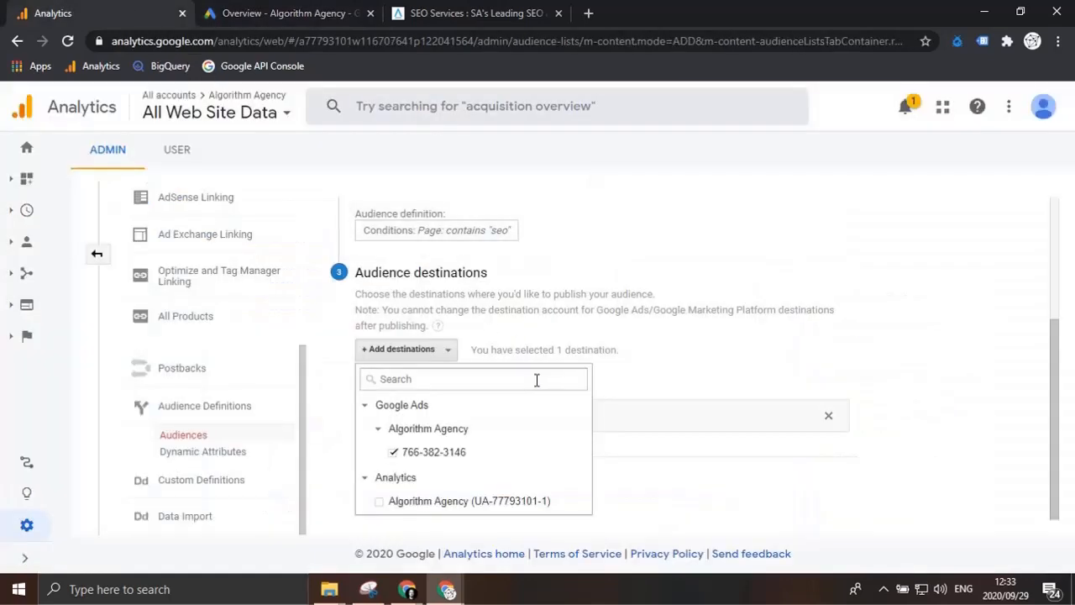
left_click(708, 443)
left_click(402, 481)
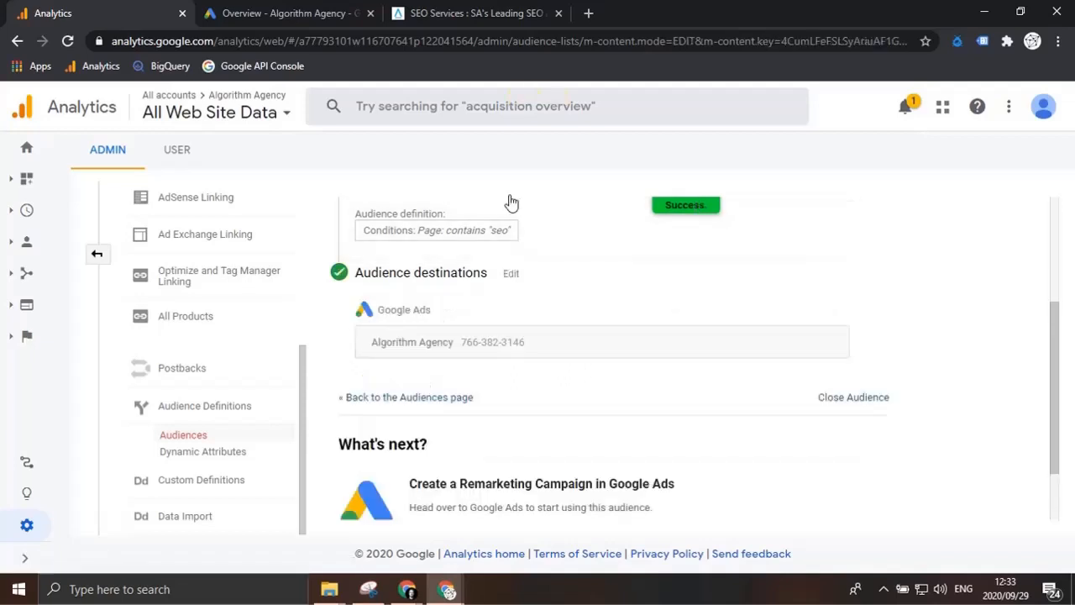
Step: View the audiences list in Google Ads and review the published audience's source and definition in Google Analytics
left_click(313, 13)
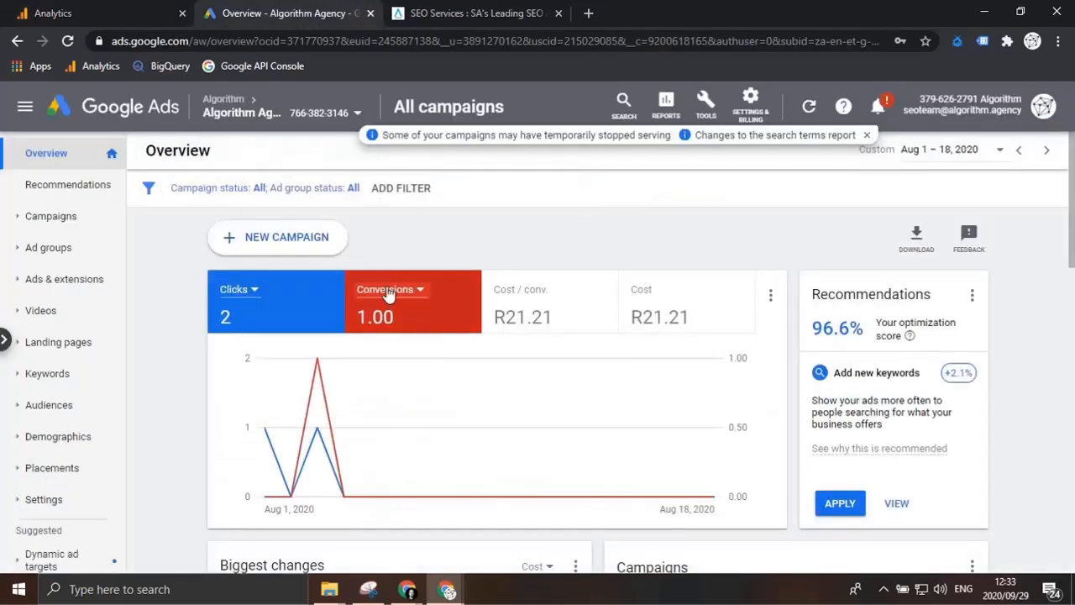
left_click(66, 406)
left_click(63, 442)
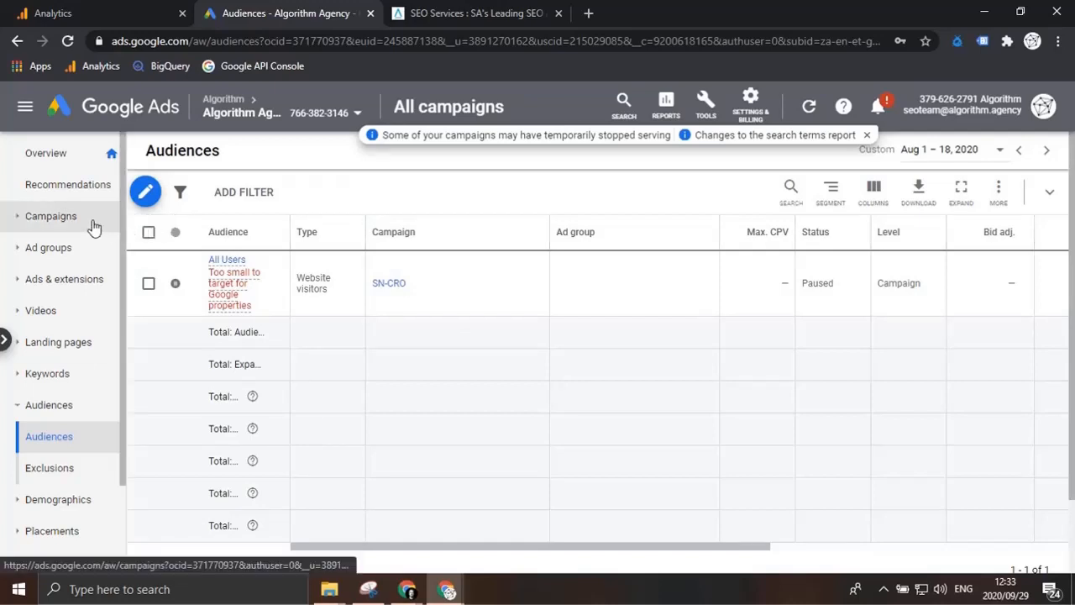
left_click(75, 9)
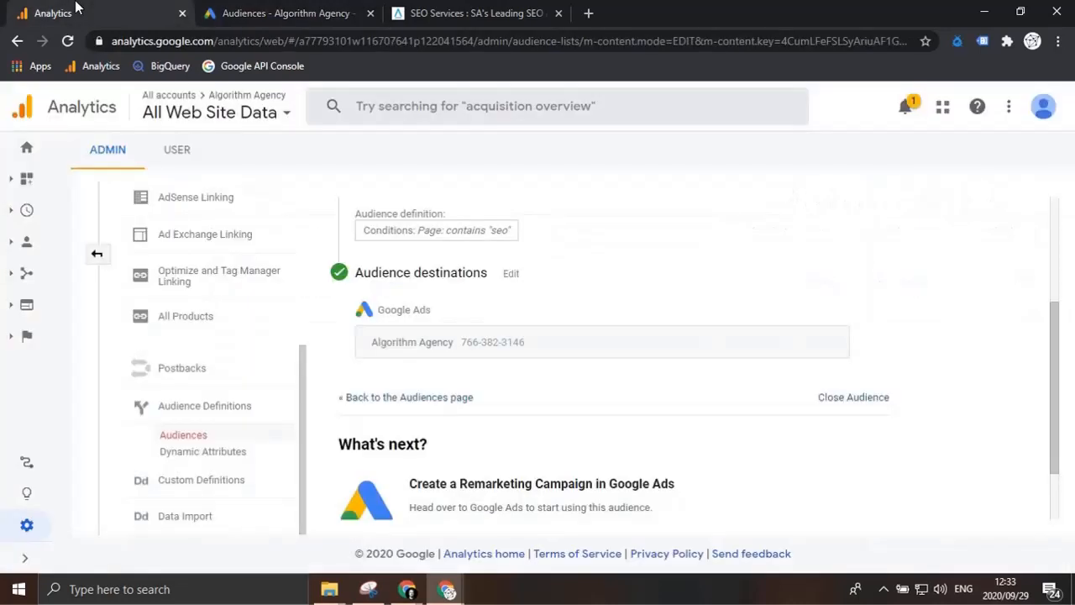
scroll(471, 293, "up", 3)
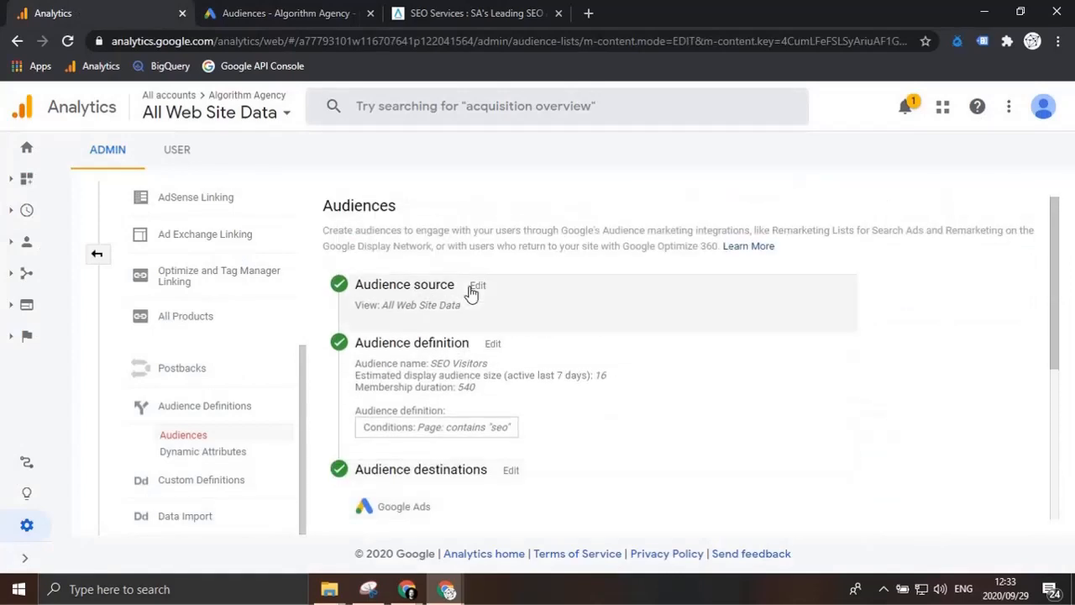